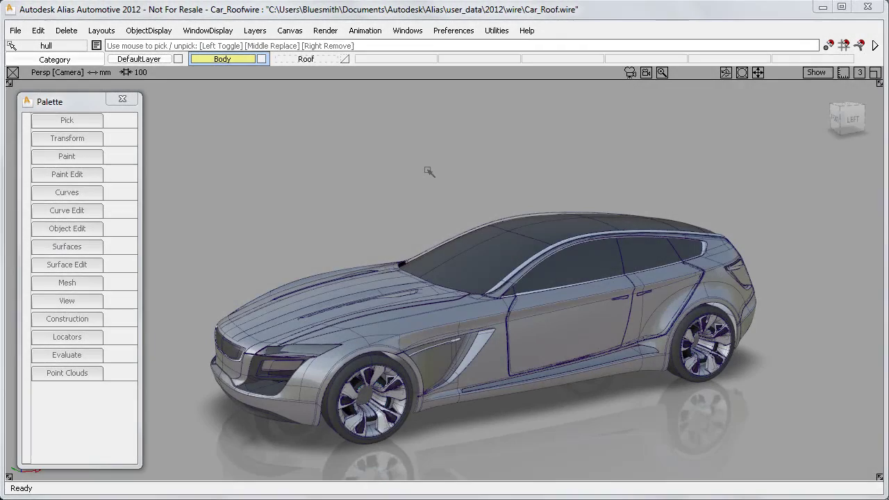
Step: Make Roof the active layer so only the roof surfaces are shown, viewed from above
left_click_drag(427, 171, 417, 236, "alt+shift")
left_click_drag(707, 425, 573, 438, "alt+shift")
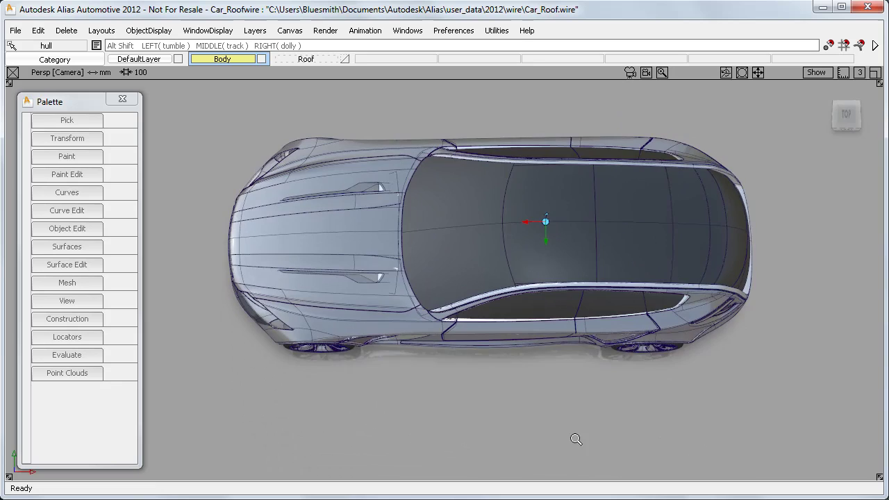
right_click_drag(573, 438, 581, 430, "alt+shift")
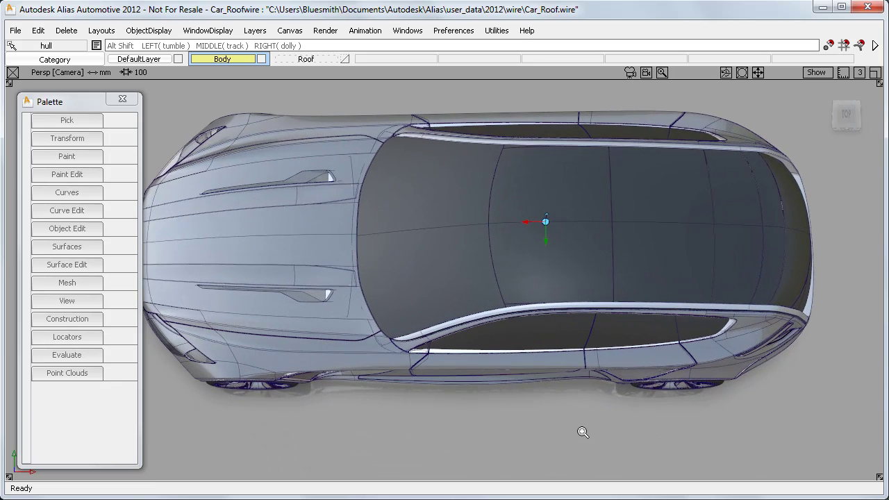
left_click(317, 60)
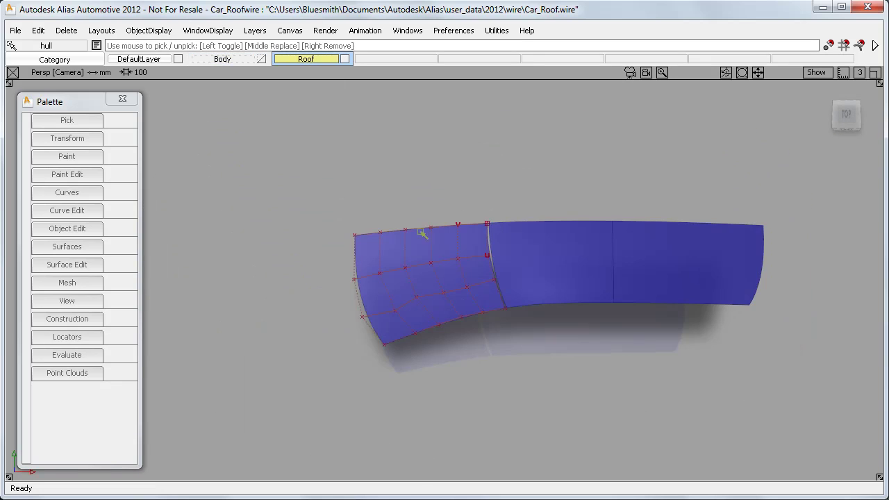
Step: Pick the lengthwise hull nearest the outer edge of the front roof surface and inspect its alignment up close
left_click_drag(490, 355, 450, 334, "ctrl+shift")
left_click(436, 297)
left_click(396, 340, "alt+shift")
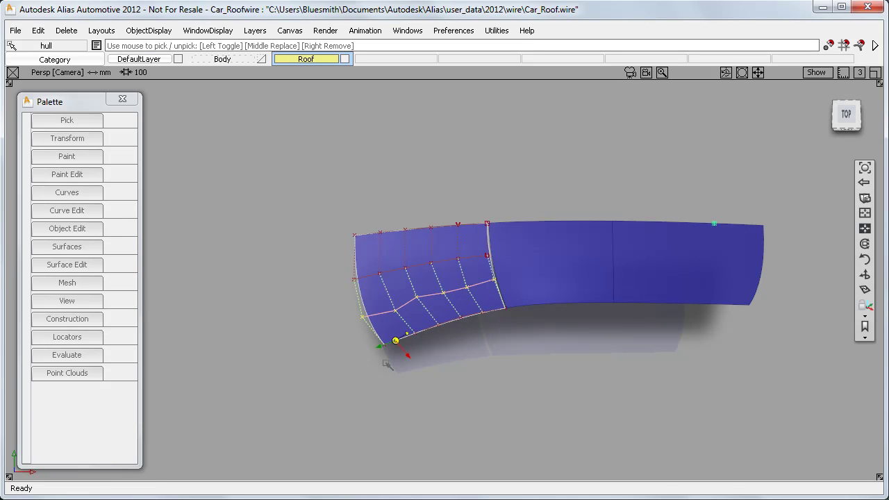
left_click_drag(370, 398, 512, 362, "alt+shift")
right_click_drag(449, 372, 461, 355, "alt+shift")
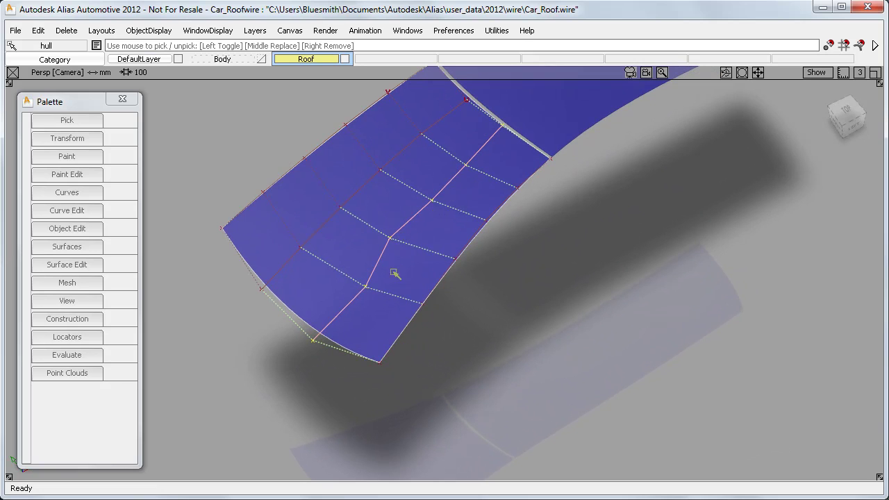
left_click_drag(335, 353, 377, 373, "alt+shift")
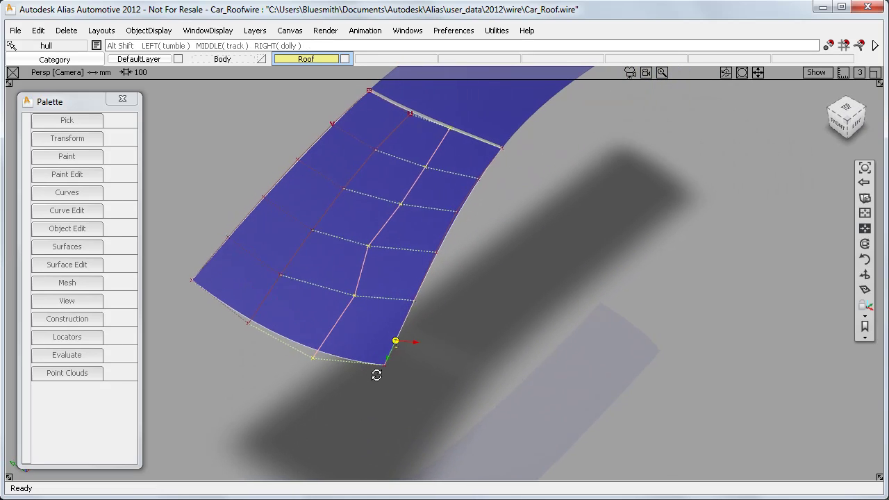
Step: Planarize the front roof surface's hulls with Hull Planarize, using type All U and a Best fit plane
left_click(78, 264)
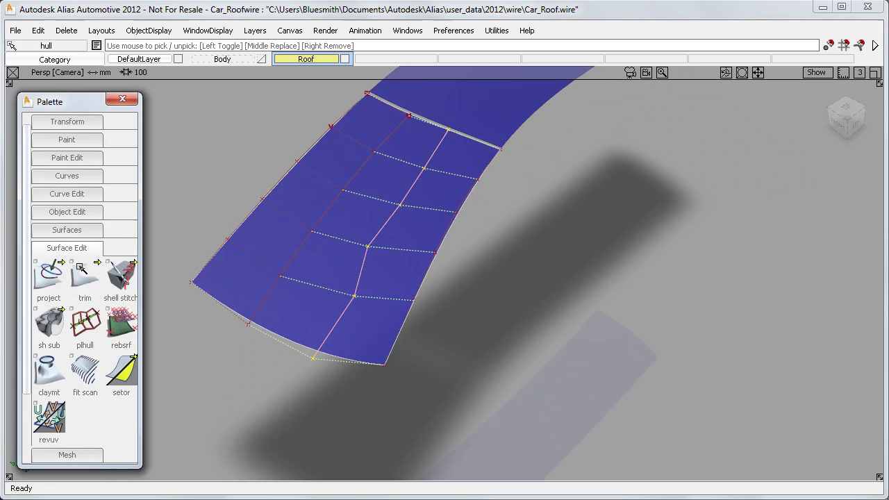
double_click(79, 327)
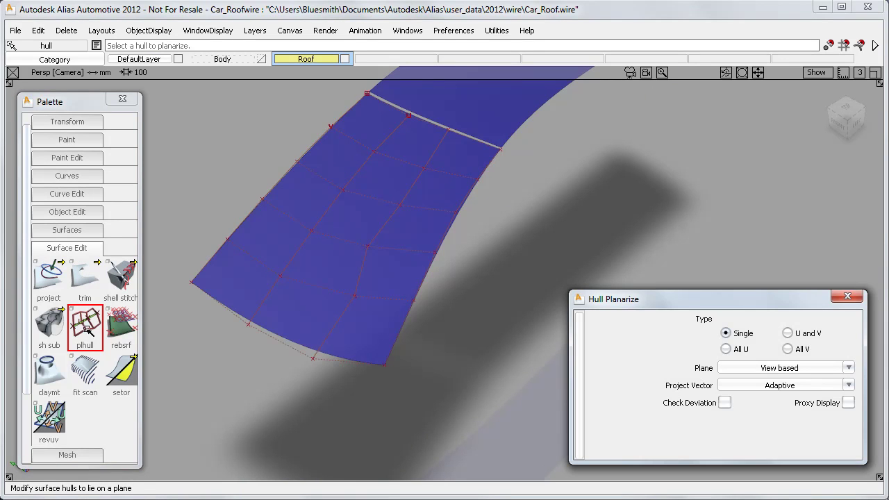
left_click(725, 349)
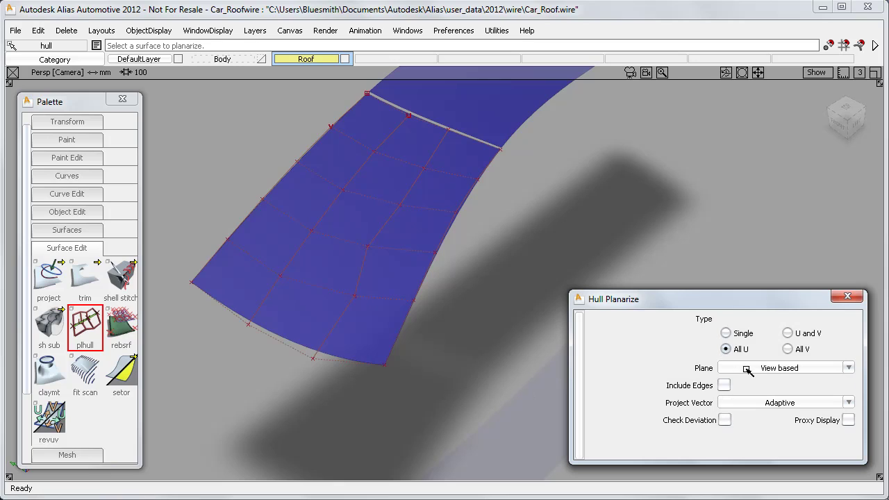
left_click(770, 370)
left_click(773, 381)
left_click(401, 274)
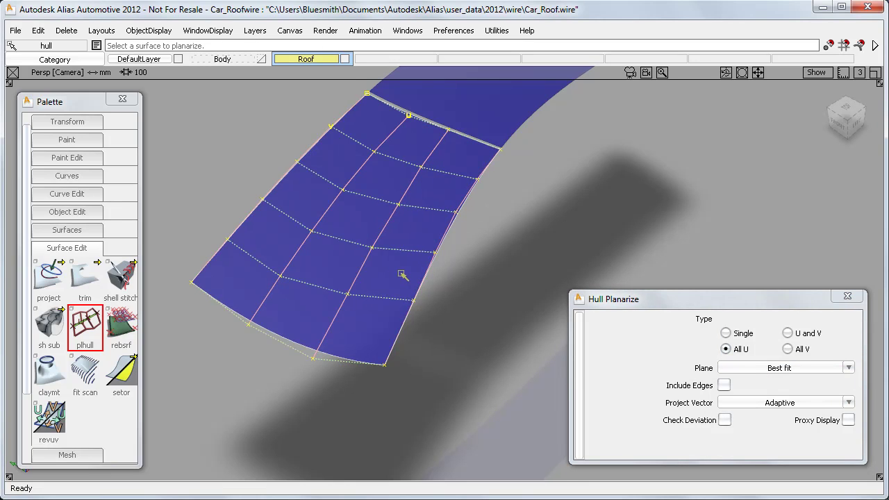
Step: Inspect the planarized hulls up close and enable Check Deviation for the hull planarization
left_click_drag(361, 365, 482, 332, "alt+shift")
middle_click_drag(482, 332, 526, 347, "alt+shift")
right_click_drag(526, 347, 532, 337, "alt+shift")
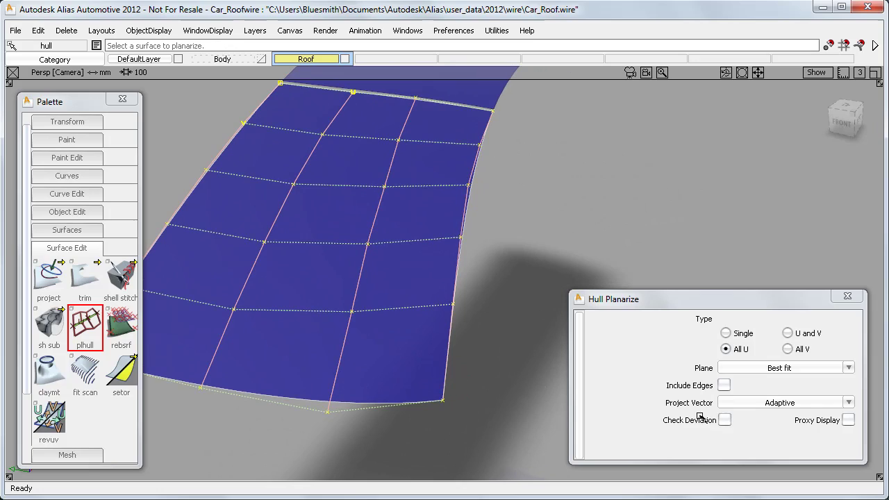
left_click(724, 419)
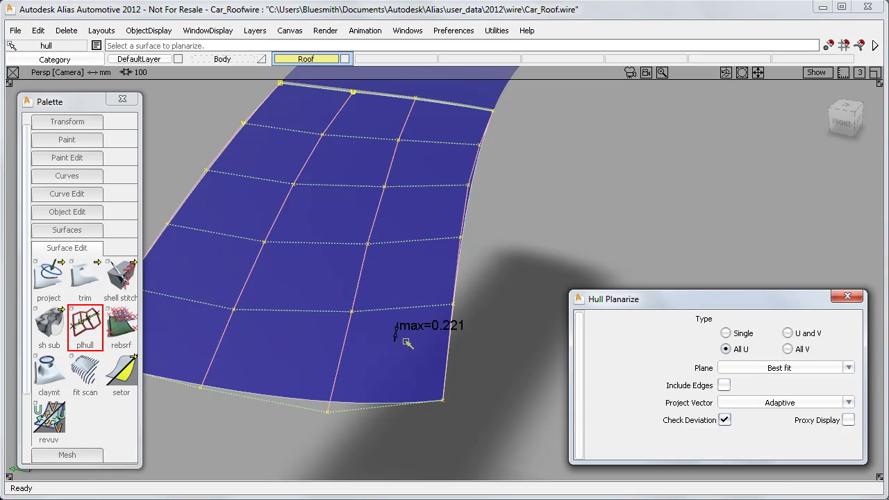
Step: Enable Proxy Display and hide the surface shading to compare the planarized hulls with the original ones
scroll(410, 340, "up", 5)
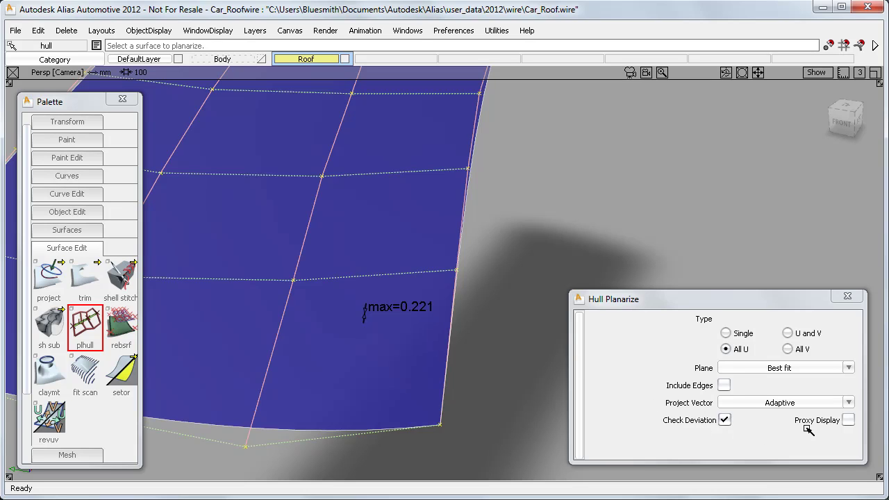
left_click(847, 420)
right_click_drag(524, 413, 507, 416, "alt+shift")
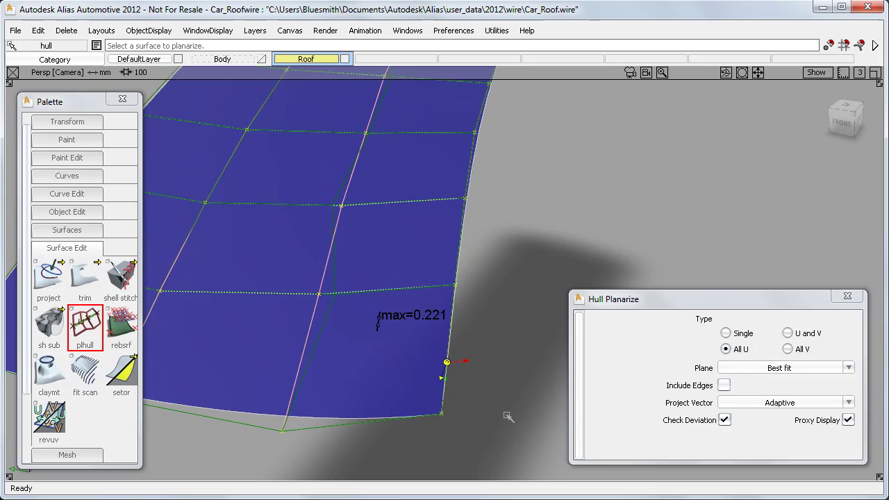
left_click_drag(507, 417, 529, 395, "alt+shift")
right_click(514, 395, "ctrl+shift")
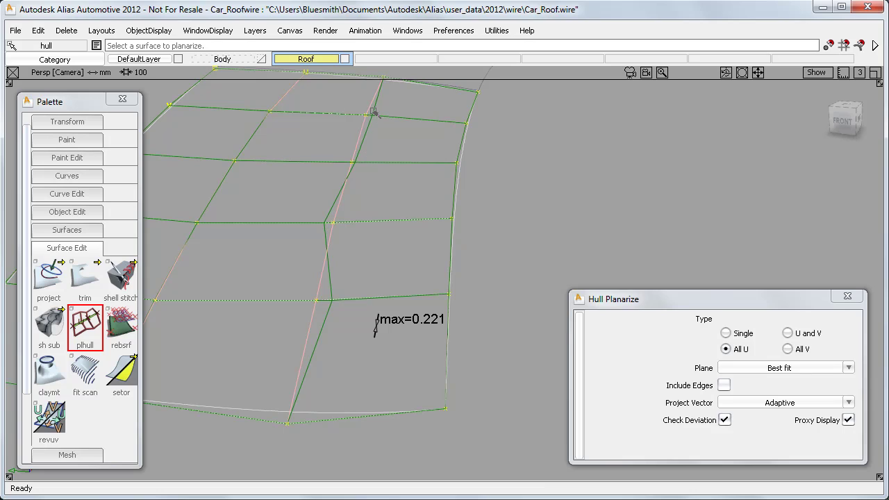
Step: Undo the hull planarization, clear the selection and restore the surface shading
left_click(38, 30)
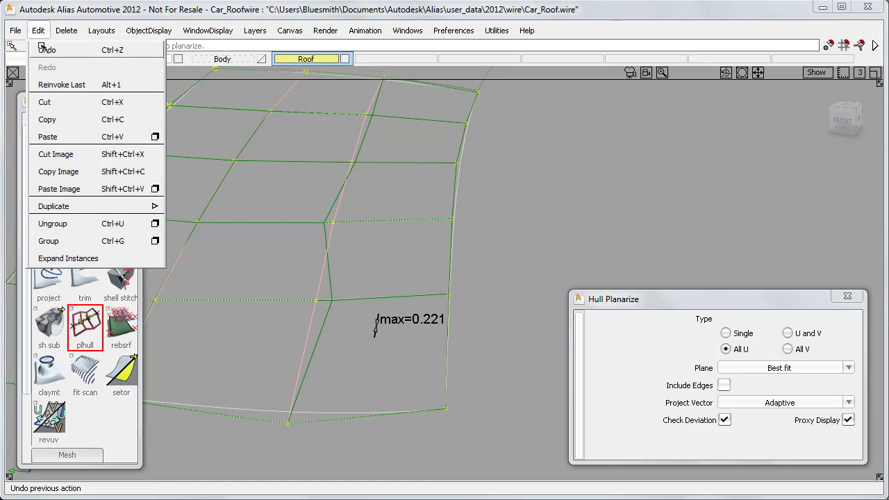
left_click(41, 49)
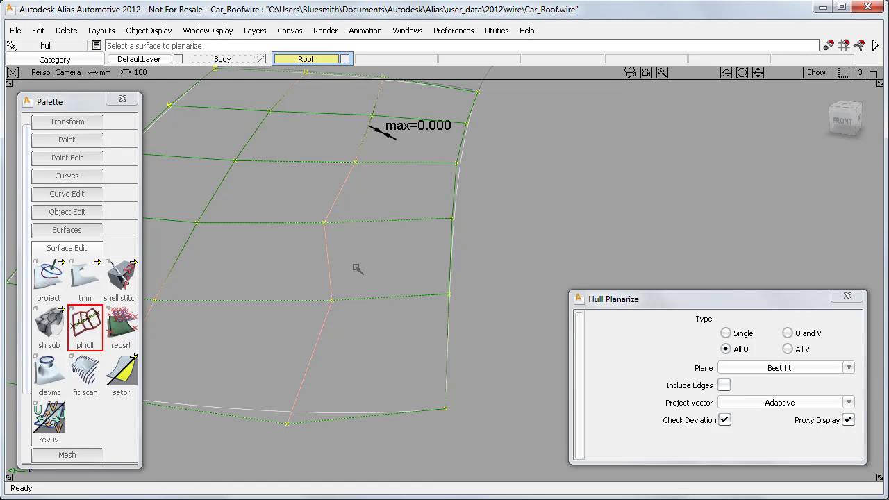
left_click_drag(355, 267, 361, 242, "ctrl+shift")
right_click_drag(375, 263, 397, 263, "ctrl+shift")
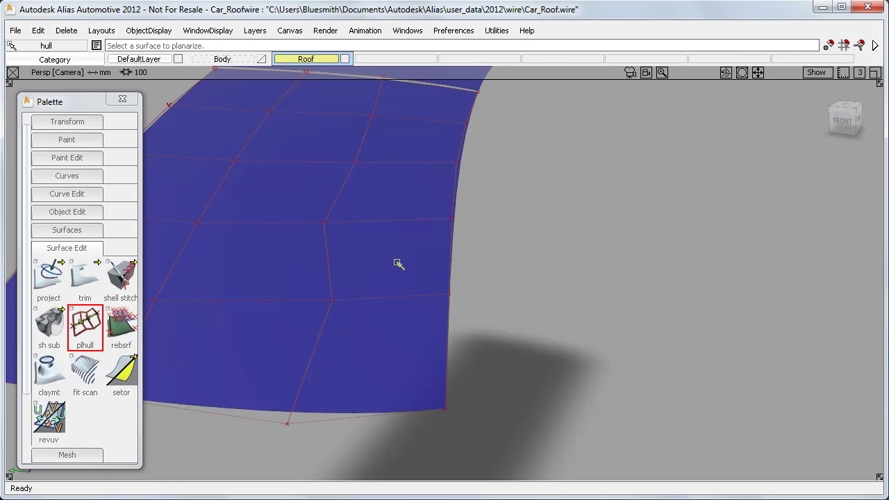
Step: Pick the two roof surfaces behind the front one and display their CVs and hulls
right_click_drag(491, 266, 472, 274, "alt+shift")
left_click(313, 122, "alt+shift")
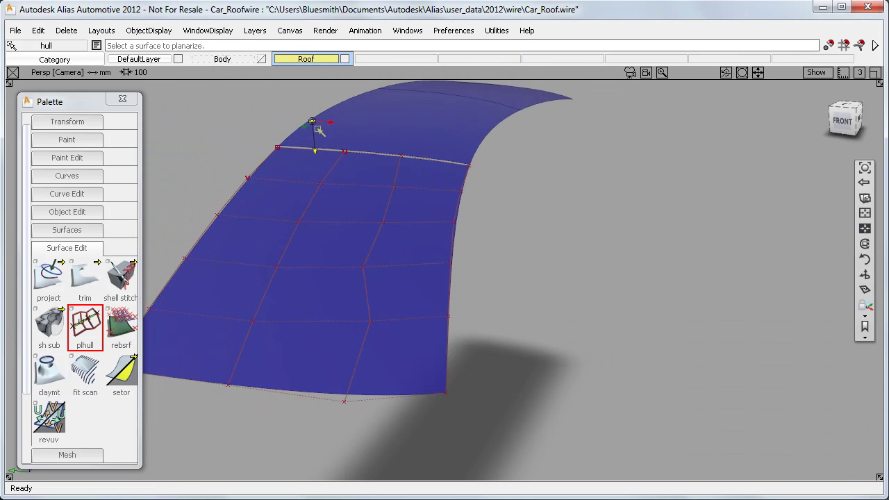
left_click_drag(678, 267, 429, 350, "alt+shift")
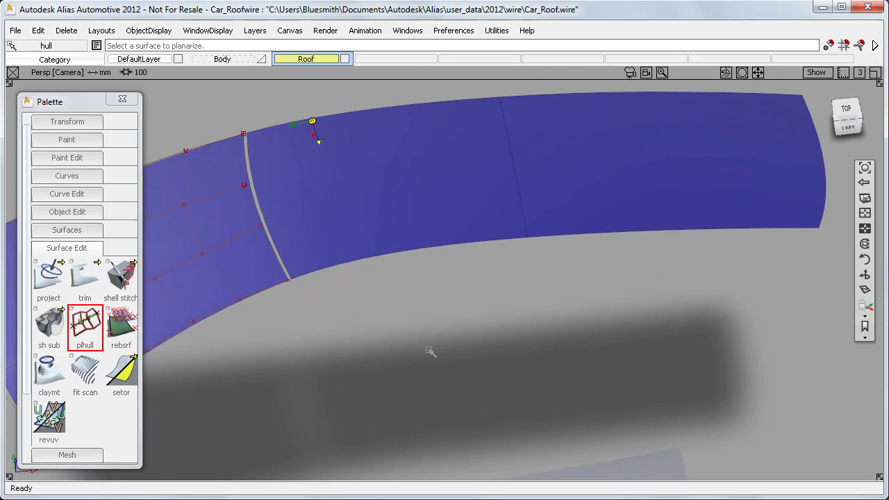
right_click_drag(429, 351, 421, 335, "alt+shift")
middle_click_drag(424, 334, 501, 352, "alt+shift")
left_click_drag(518, 278, 499, 275, "ctrl+shift")
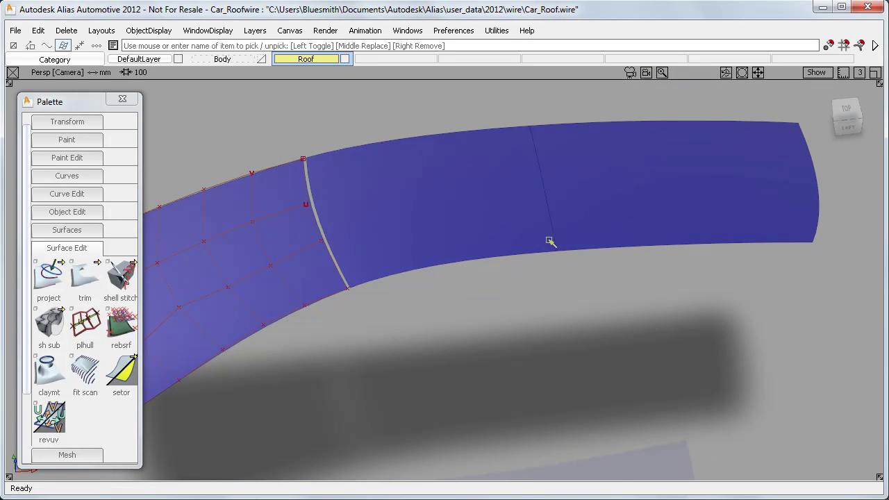
left_click_drag(549, 241, 573, 271)
key("ctrl+h")
Step: Pick the roof surfaces in turn to compare their U and V hull directions, and clear the selection
left_click(575, 323, "ctrl+shift")
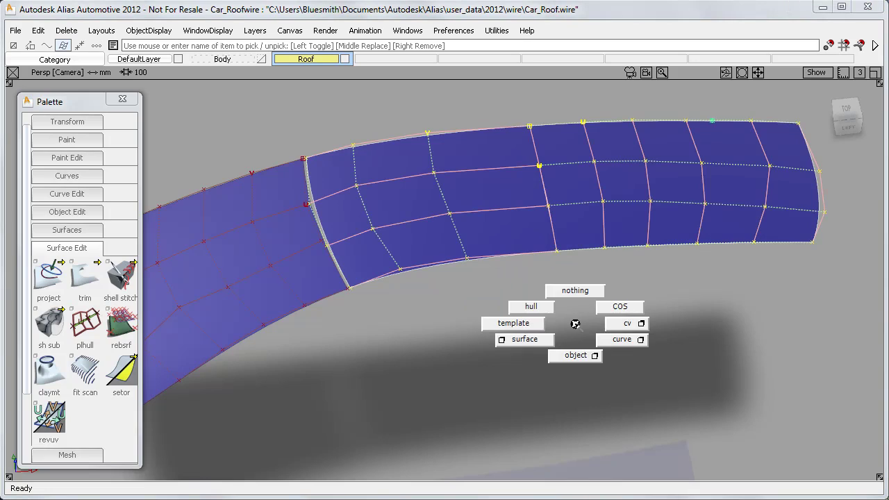
left_click_drag(575, 323, 560, 312, "ctrl+shift")
left_click(604, 240)
middle_click_drag(504, 245, 492, 271)
middle_click_drag(301, 283, 298, 322)
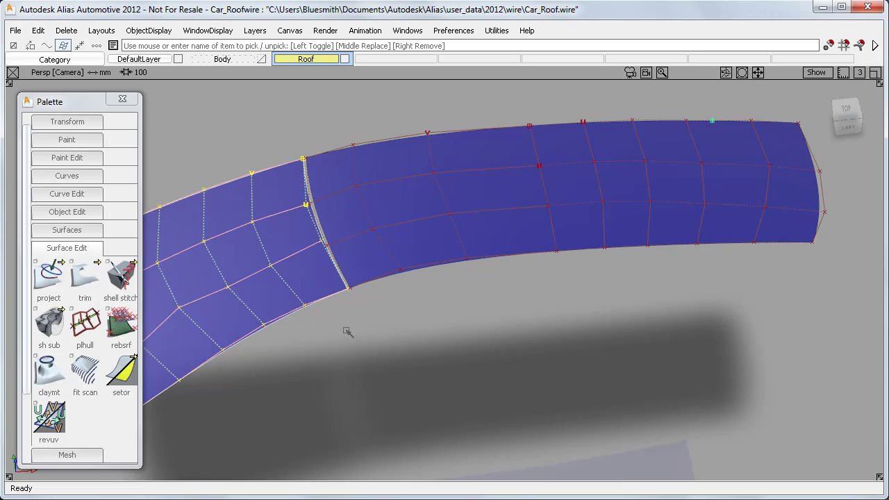
left_click_drag(349, 335, 350, 307, "ctrl+shift")
Step: Check the V Hulls line style in the surface Draw Style options
left_click(149, 30)
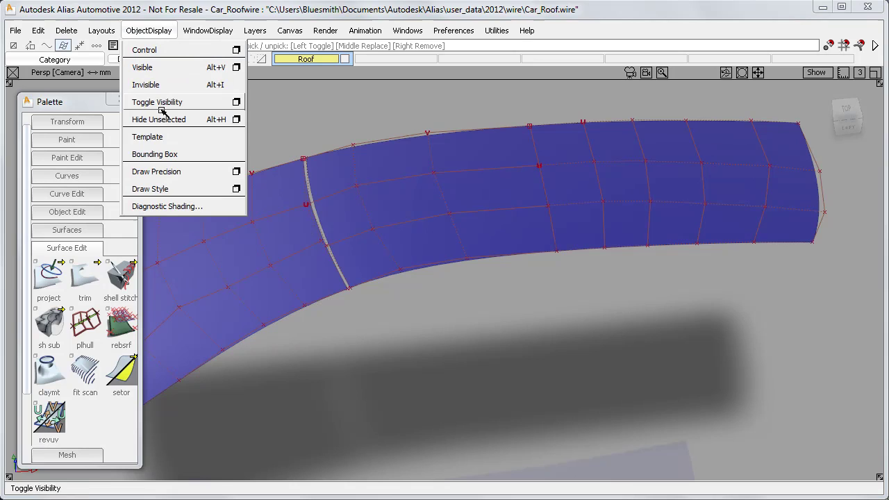
left_click(236, 190)
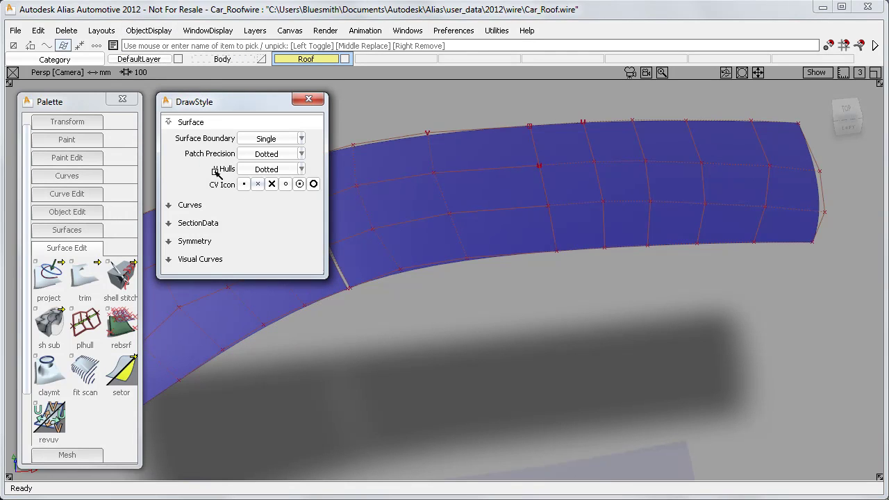
left_click(309, 98)
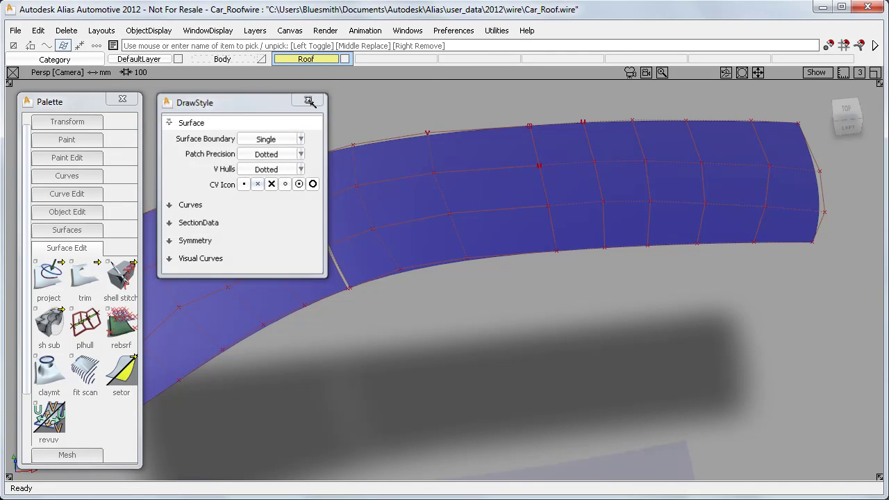
Step: Set the inactive modeling colours to magenta for U hulls and green for V hulls in User Colors
left_click(454, 31)
mouse_move(467, 85)
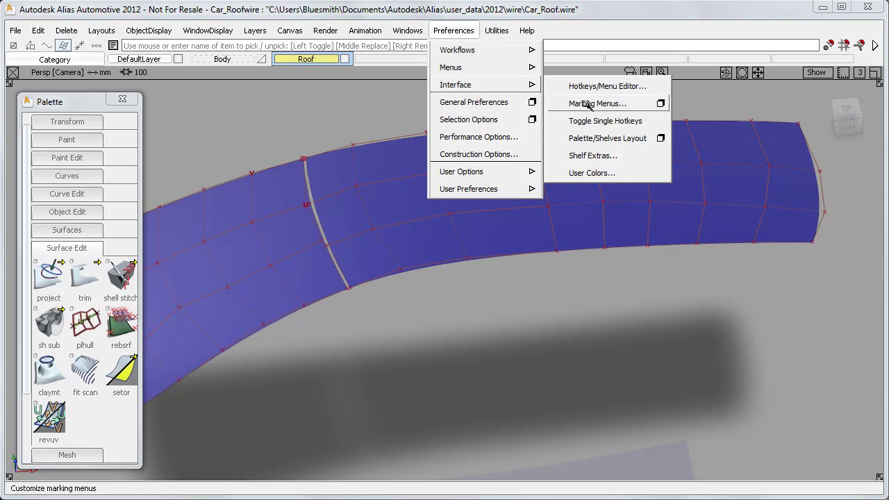
left_click(589, 170)
left_click(590, 179)
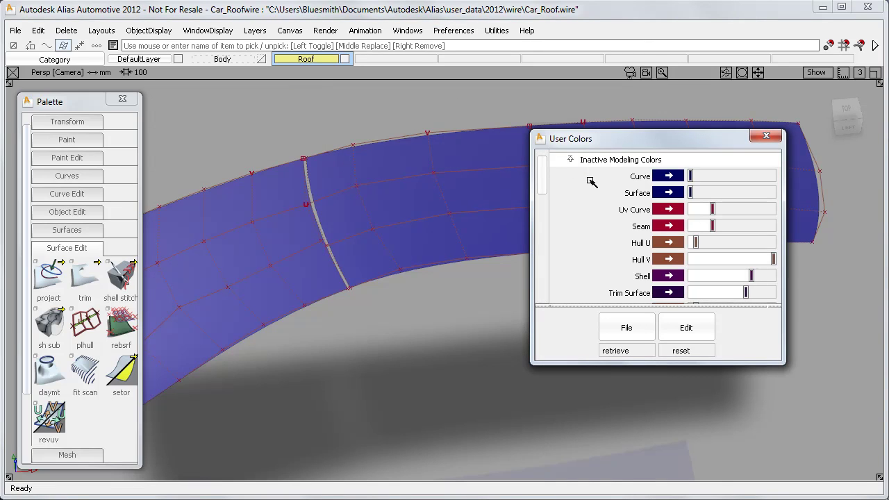
left_click_drag(698, 246, 700, 243)
left_click_drag(772, 258, 734, 259)
left_click(766, 135)
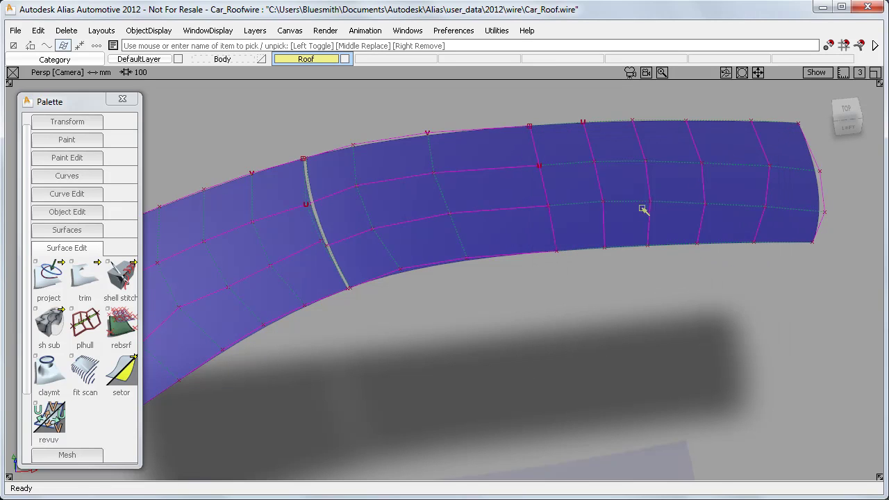
Step: Pick the lengthwise hulls next to the outer edge on the middle and rear roof surfaces
left_click(555, 239)
scroll(556, 242, "up", 5)
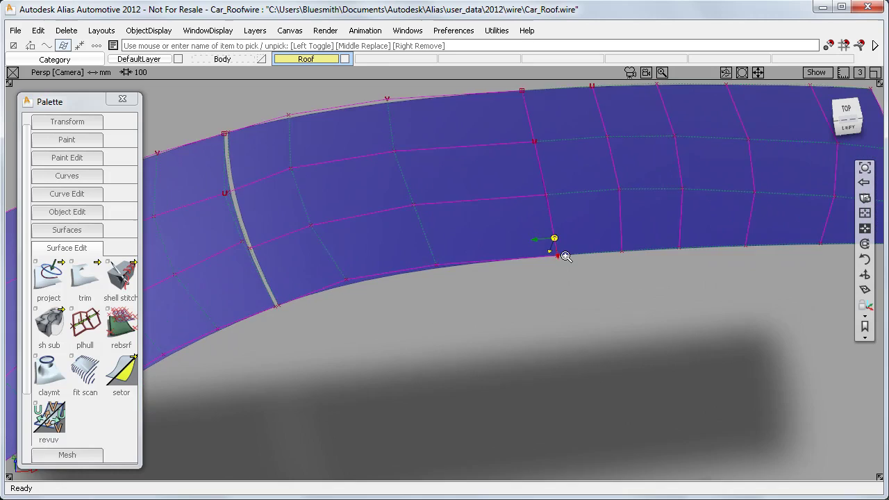
right_click_drag(570, 251, 583, 245, "alt+shift")
left_click_drag(593, 214, 575, 200, "ctrl+shift")
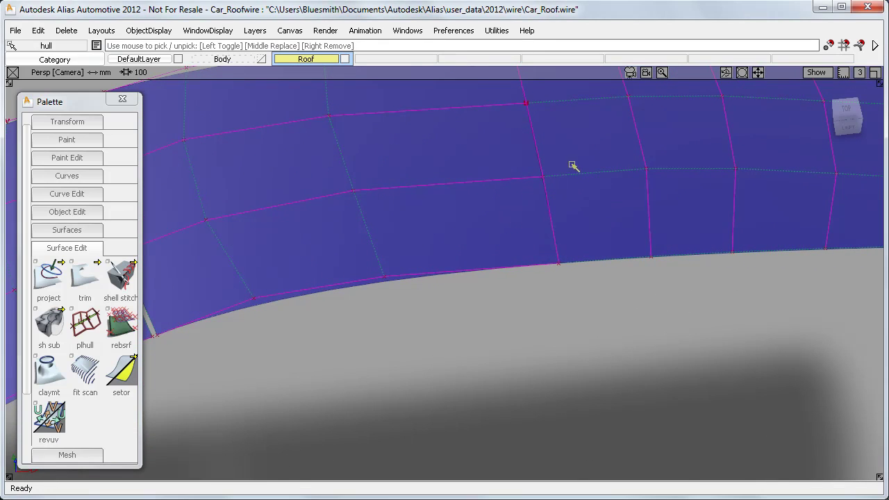
left_click(564, 181)
left_click(527, 193)
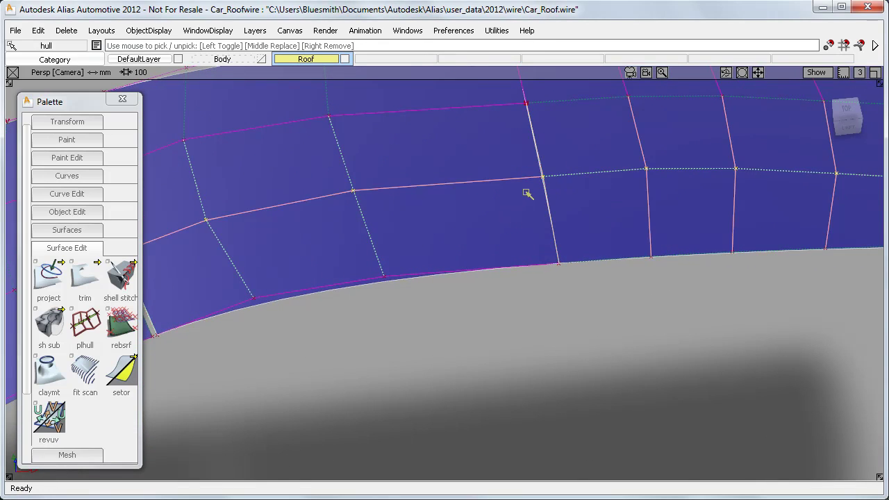
Step: Add the matching lengthwise hull on the front roof surface, across the gap, to the picked hulls
right_click_drag(539, 196, 522, 204, "alt+shift")
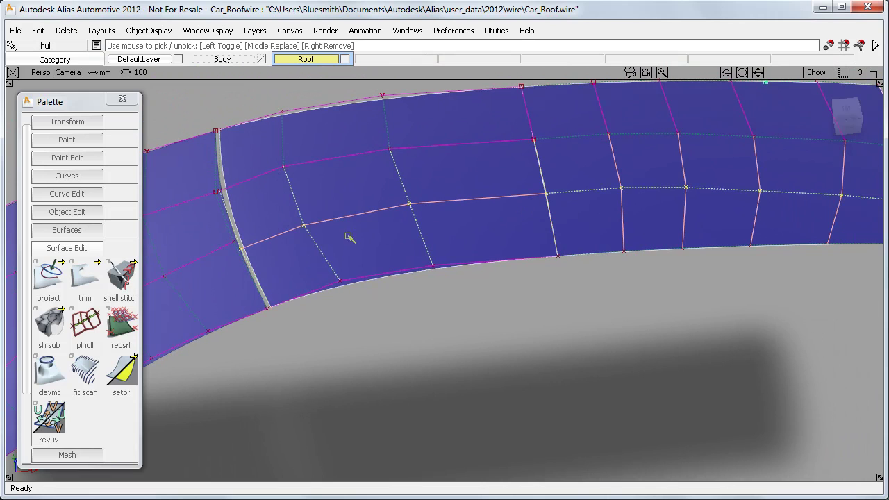
left_click(248, 265, "alt+shift")
right_click_drag(248, 266, 277, 265, "alt+shift")
middle_click_drag(304, 263, 495, 273, "alt+shift")
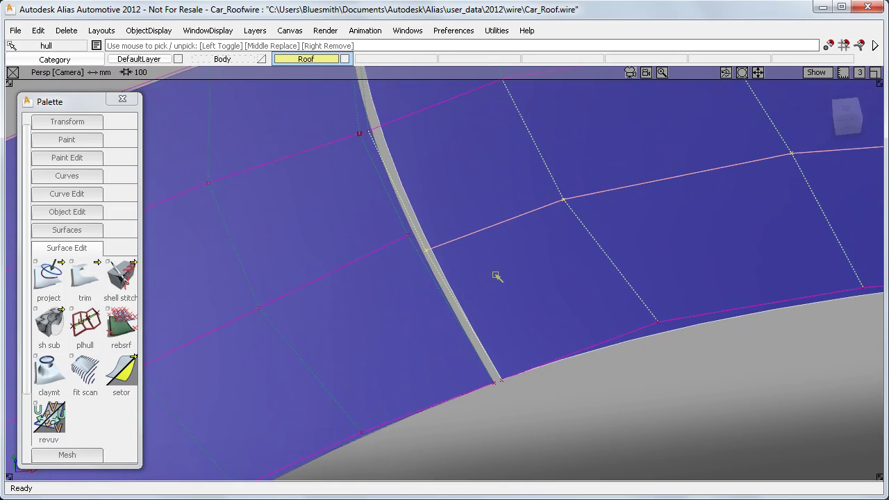
left_click(383, 251)
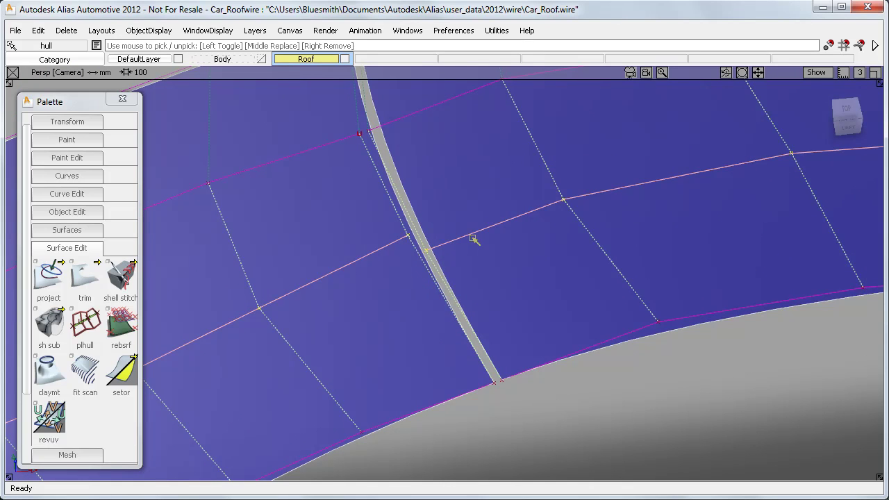
Step: Clear the picked hulls and look at the whole roof from directly above
left_click_drag(472, 251, 474, 222, "ctrl+shift")
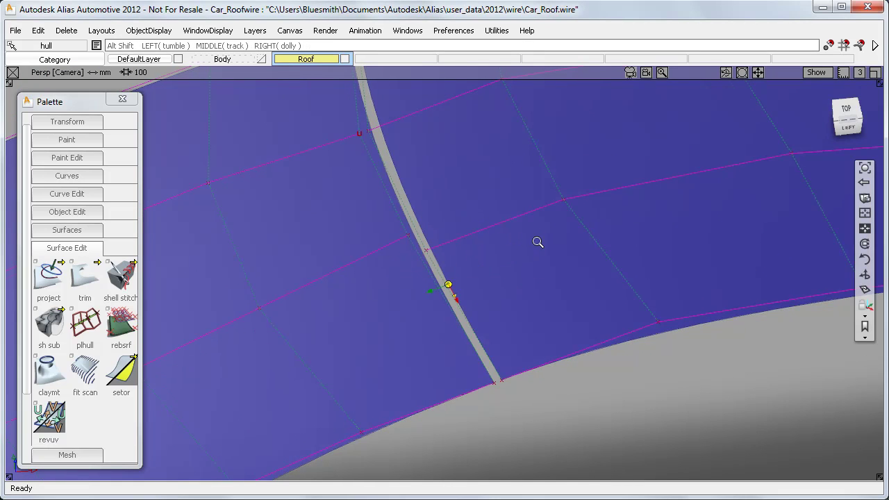
right_click_drag(536, 241, 500, 259, "alt+shift")
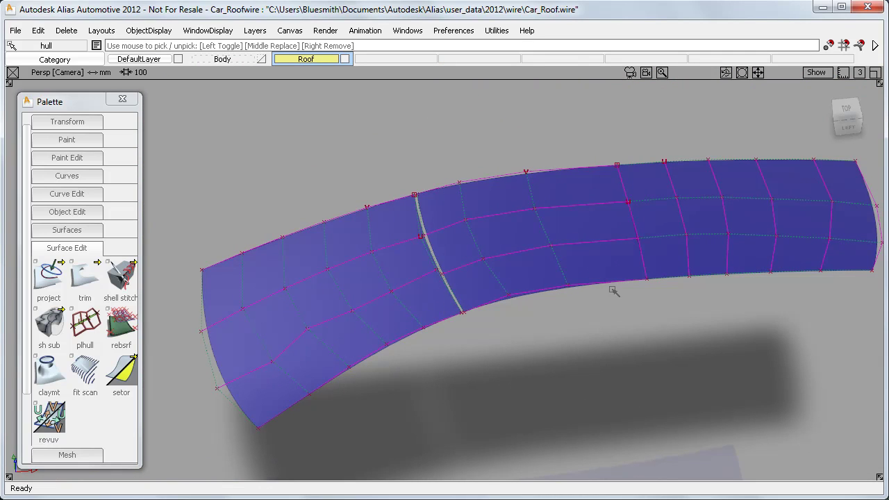
left_click_drag(713, 165, 695, 234, "alt+shift")
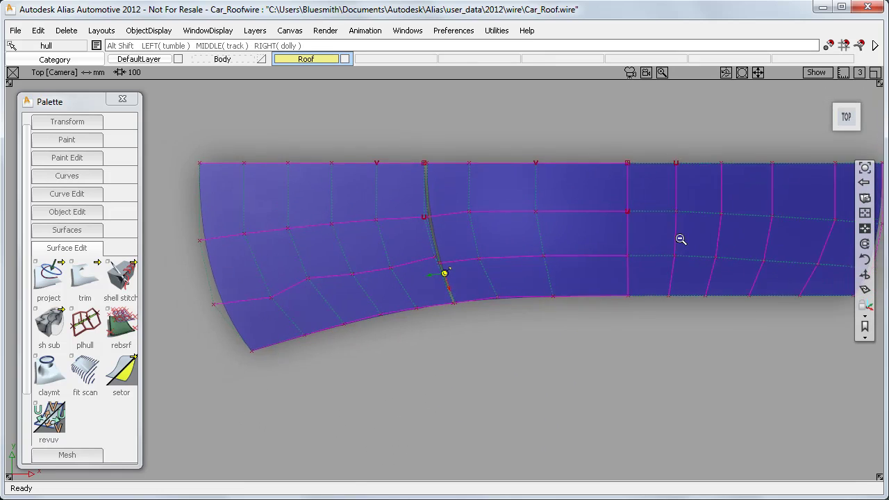
middle_click_drag(671, 244, 639, 187, "alt+shift")
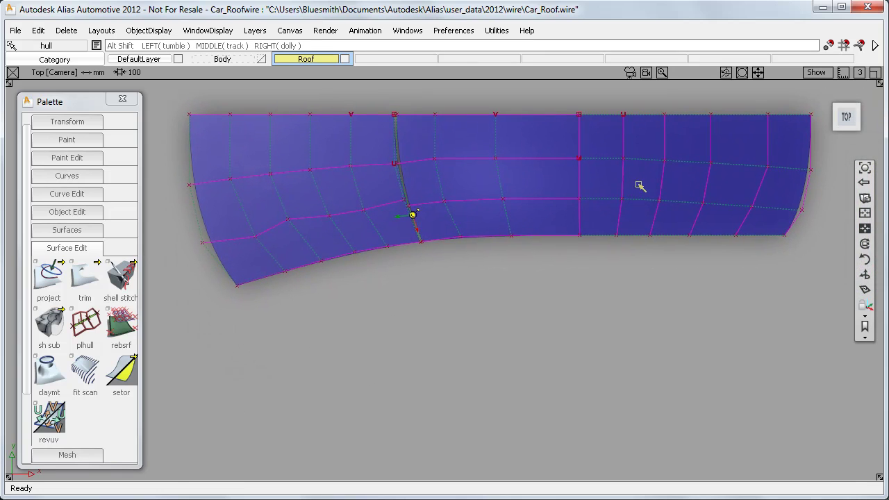
Step: Set Hull Planarize to the Single type with a View based plane and Check Deviation off
double_click(85, 325)
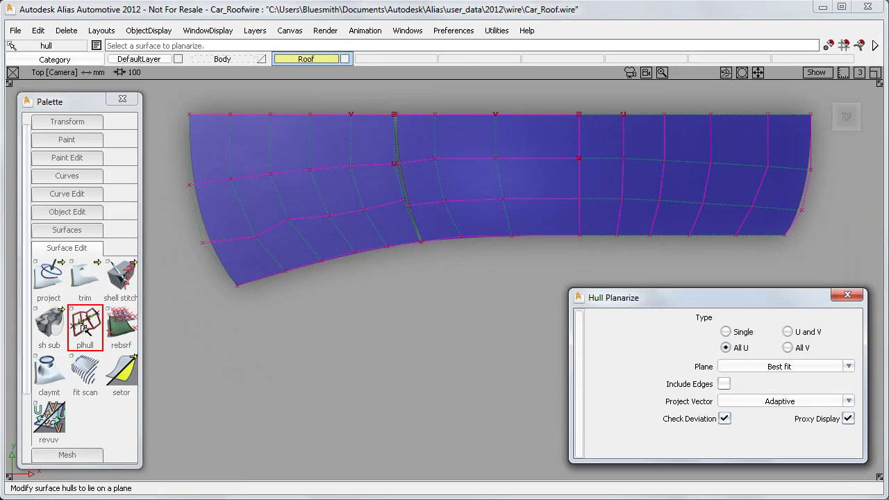
left_click(766, 367)
left_click(766, 393)
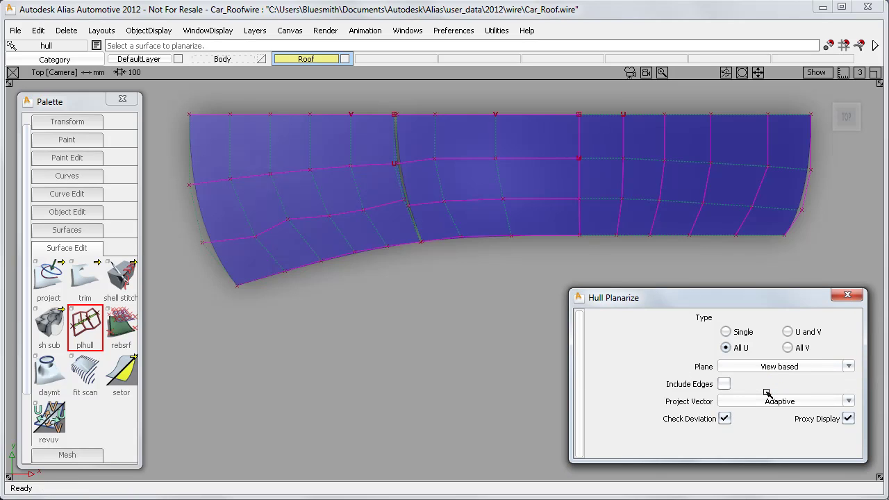
left_click(726, 332)
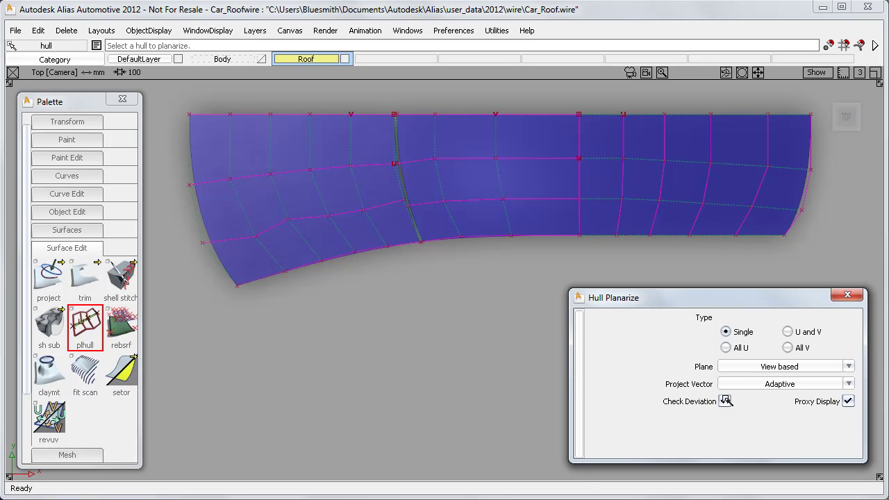
Step: Try to planarize the outer edge hulls of the front, middle and rear roof surfaces together on a view-based plane
left_click(331, 258)
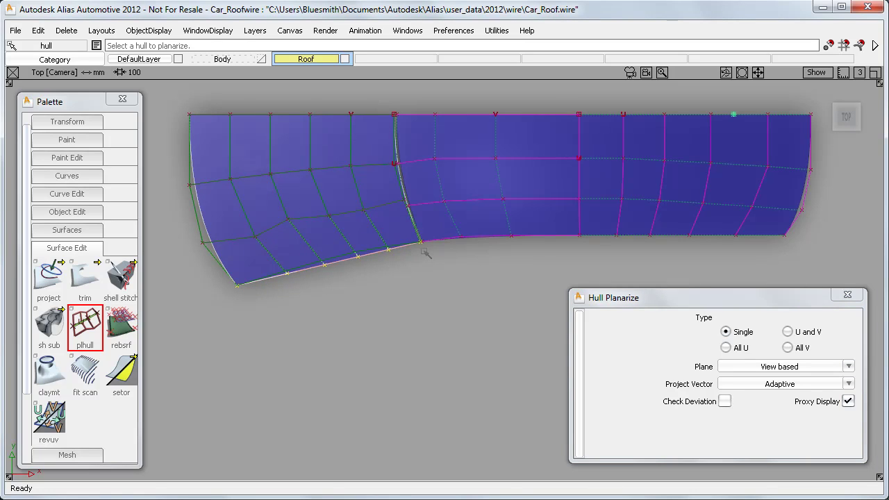
left_click(486, 237)
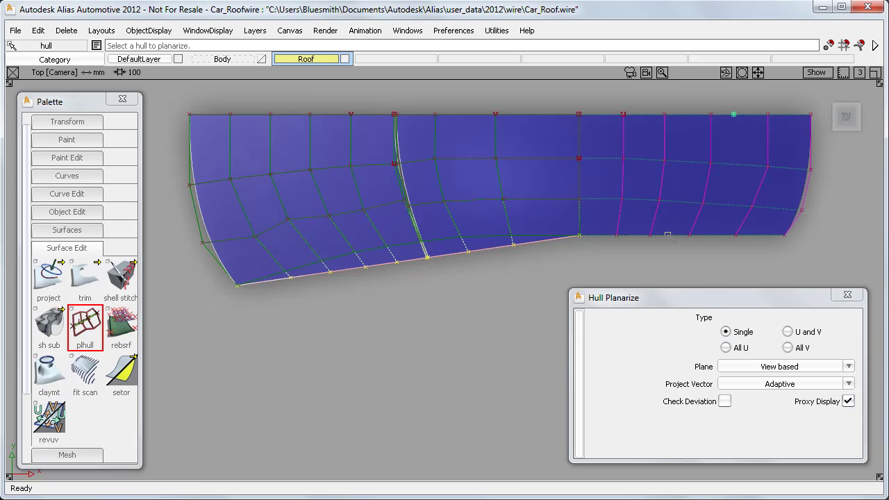
left_click(668, 235)
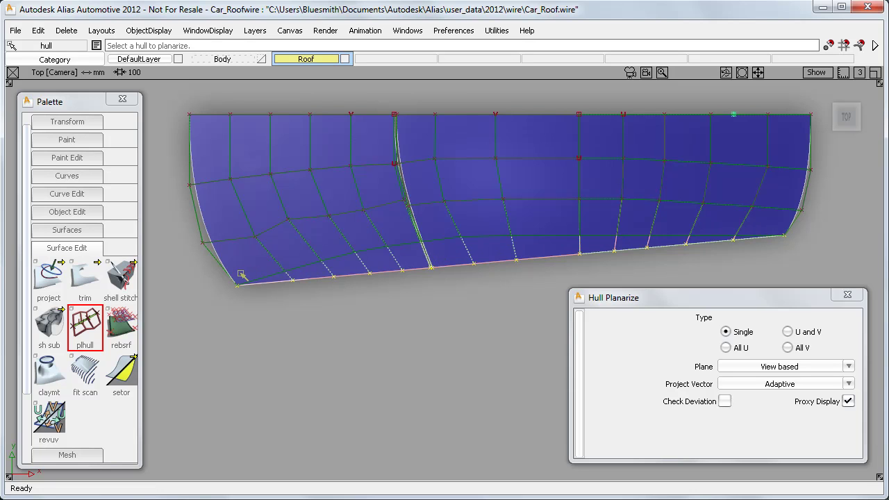
Step: Inspect the flattened outer edge from an angle and undo the edge hull planarizing
left_click_drag(252, 353, 535, 154, "alt+shift")
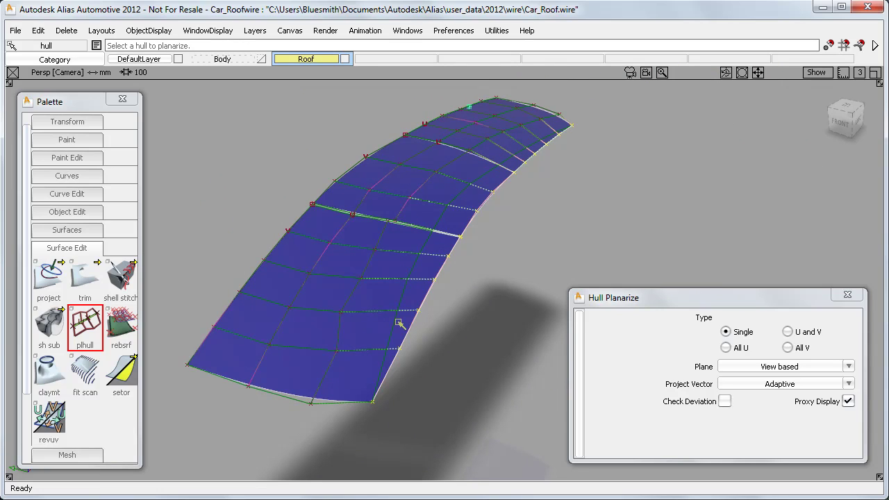
left_click(38, 31)
left_click(40, 48)
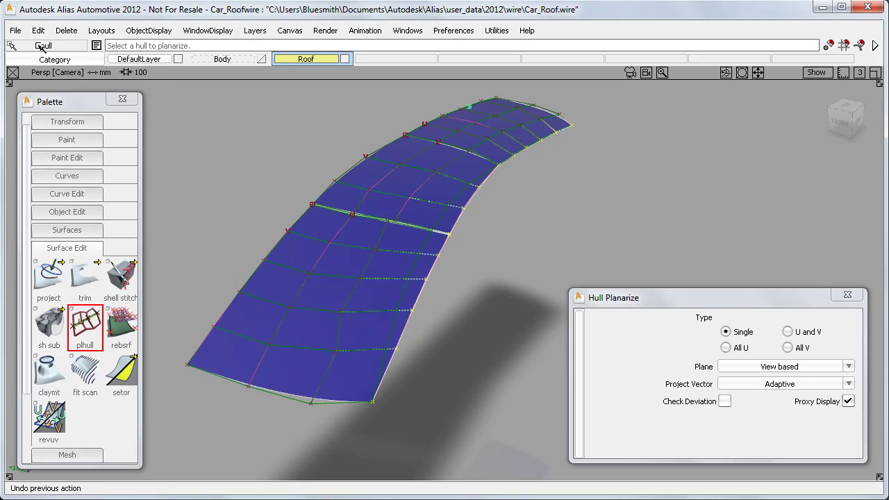
left_click(37, 31)
left_click(42, 48)
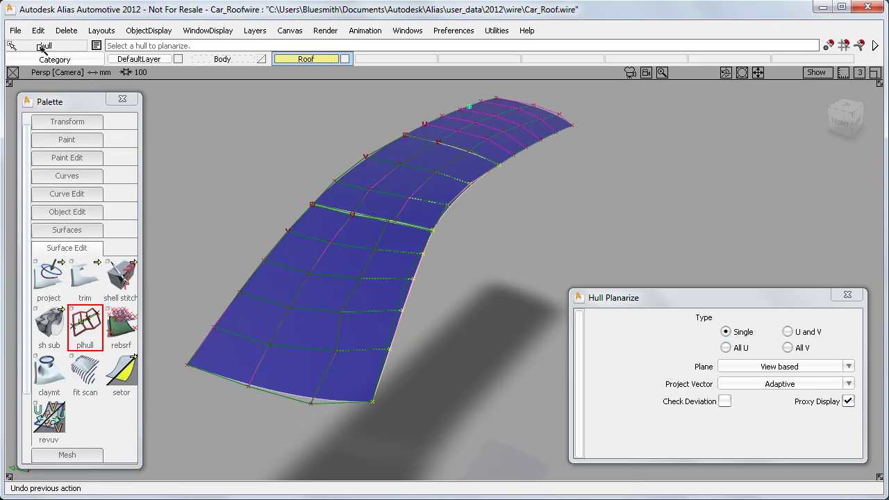
left_click(39, 31)
left_click(43, 48)
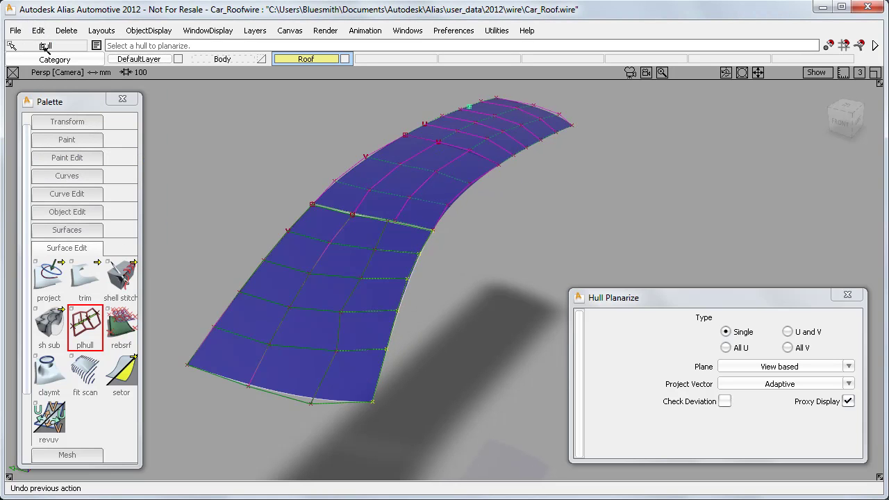
Step: Set the plane to Best fit and planarize the two interior lengthwise hulls across all three roof surfaces
left_click_drag(423, 380, 391, 388, "alt+shift")
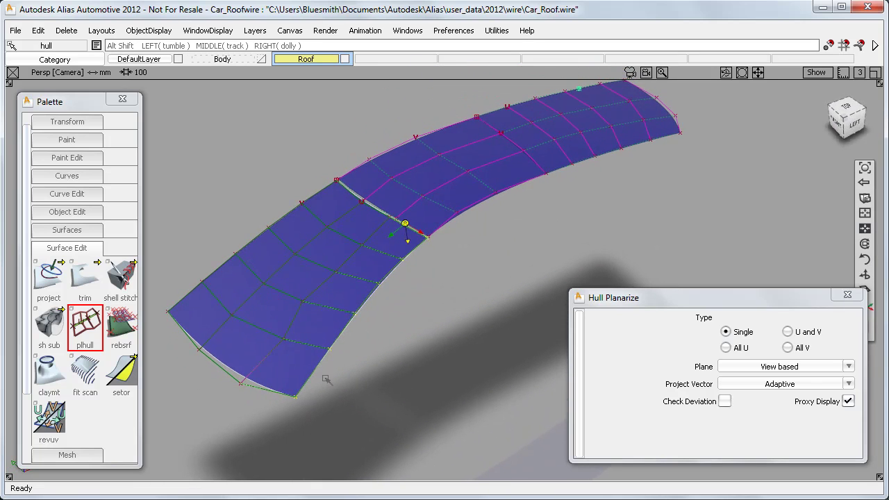
left_click(784, 367)
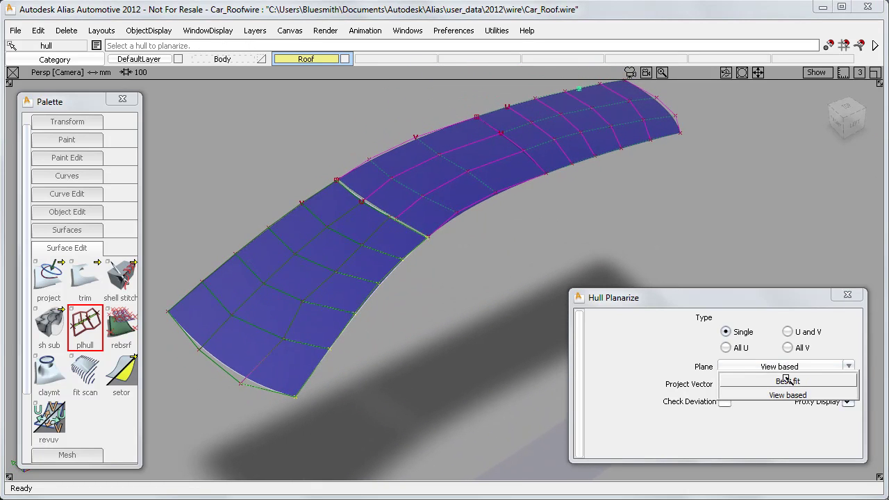
left_click(785, 377)
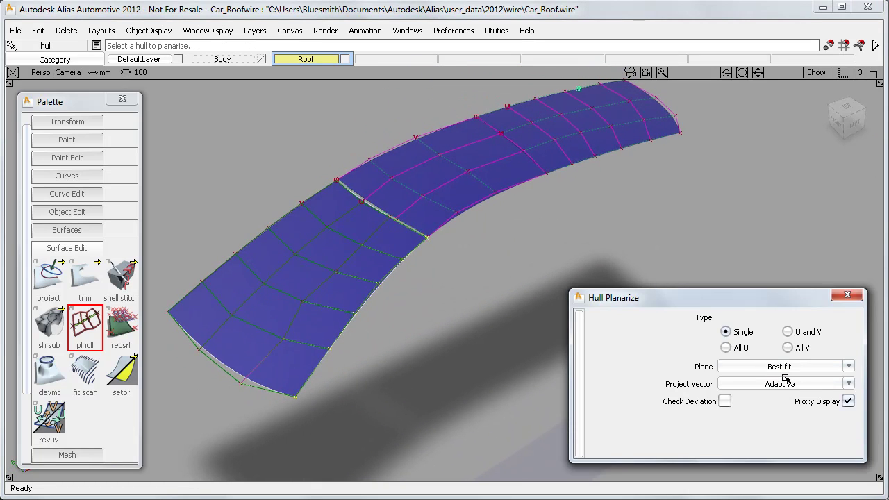
left_click(320, 290)
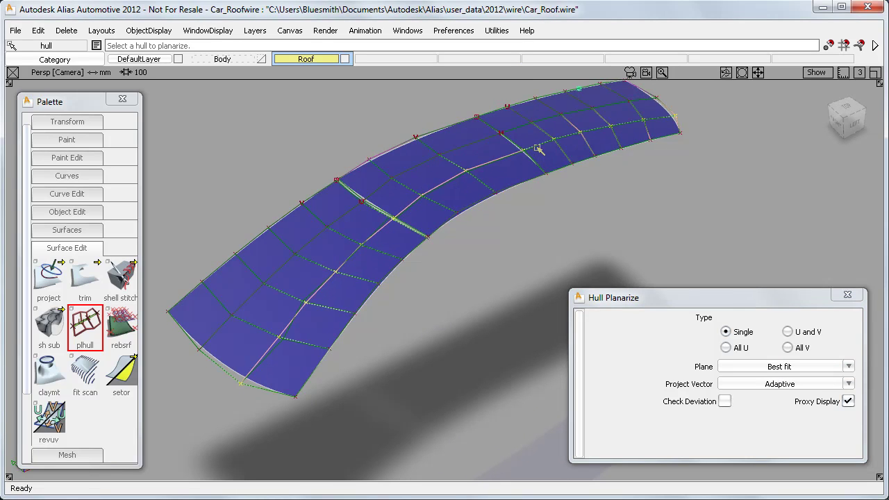
left_click_drag(556, 178, 488, 279, "alt+shift")
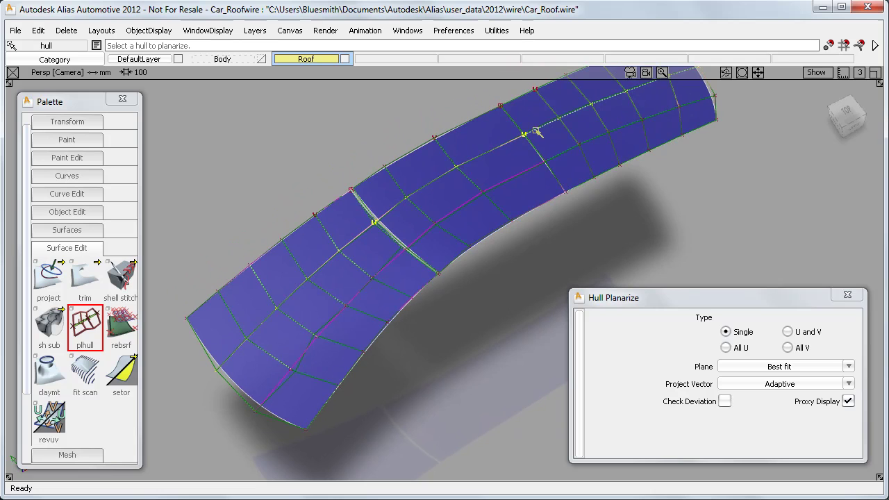
Step: Clear the picked hulls and switch off the shaded display of the roof surfaces
left_click_drag(626, 210, 482, 240, "alt+shift")
left_click(510, 362, "ctrl+shift")
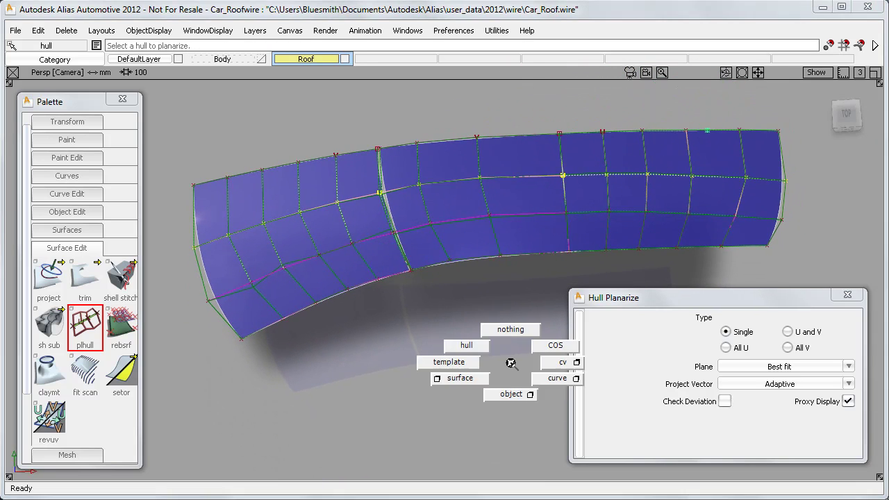
left_click_drag(510, 362, 511, 343, "ctrl+shift")
right_click_drag(511, 343, 535, 343, "ctrl+shift")
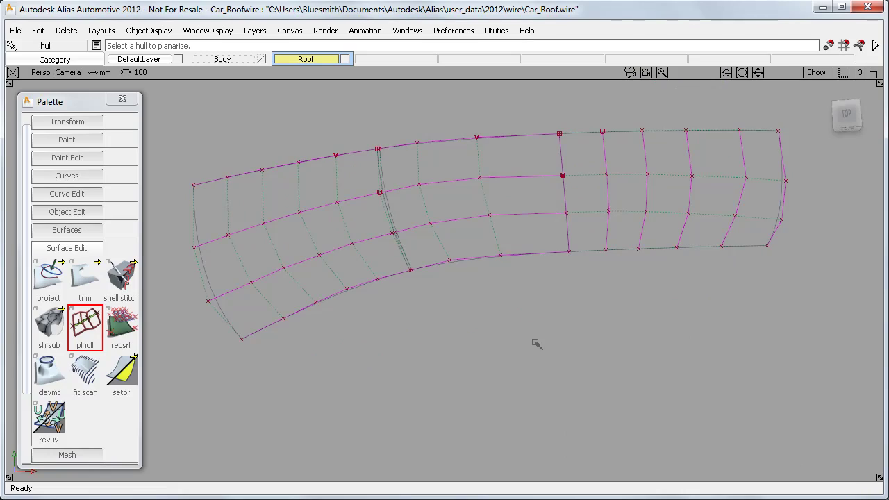